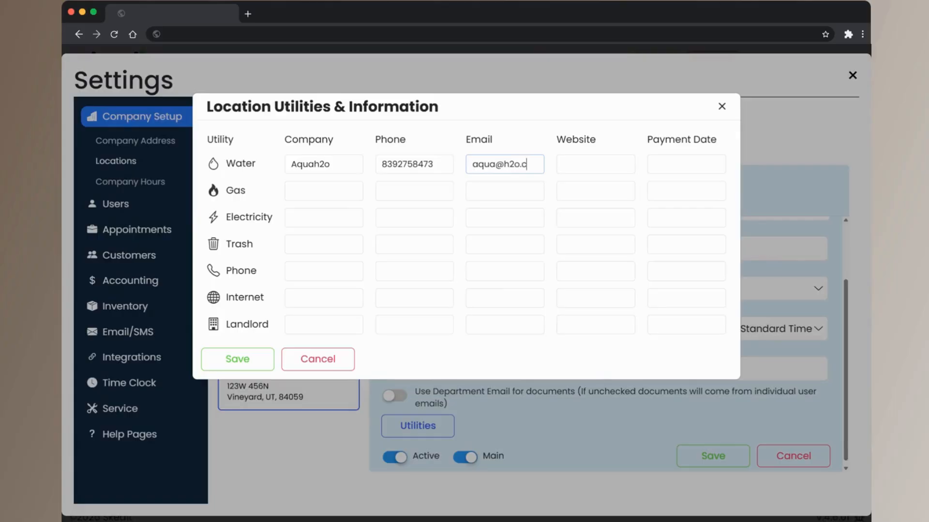
# Complete the Water utility with website aquah2o.com and payment date 8/31/2026, and save the location utilities
pyautogui.click(563, 164)
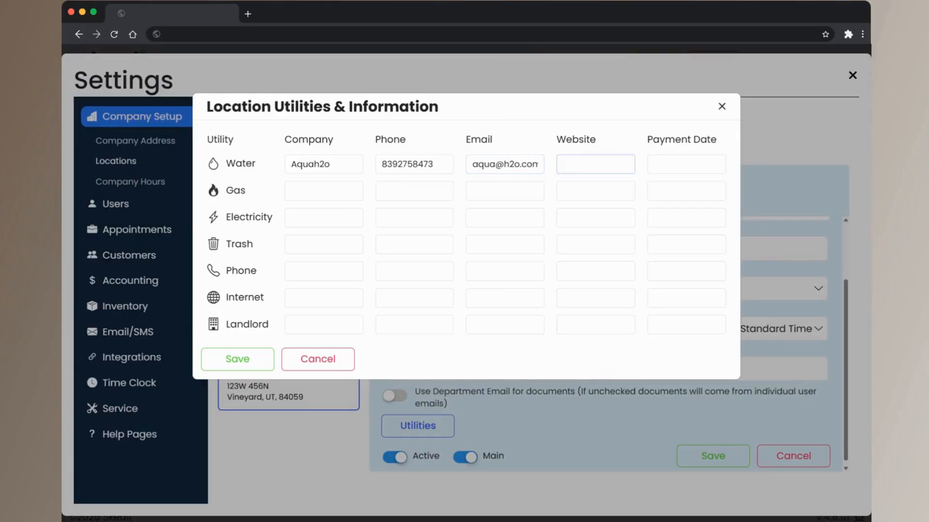
pyautogui.write('aquah2o.com')
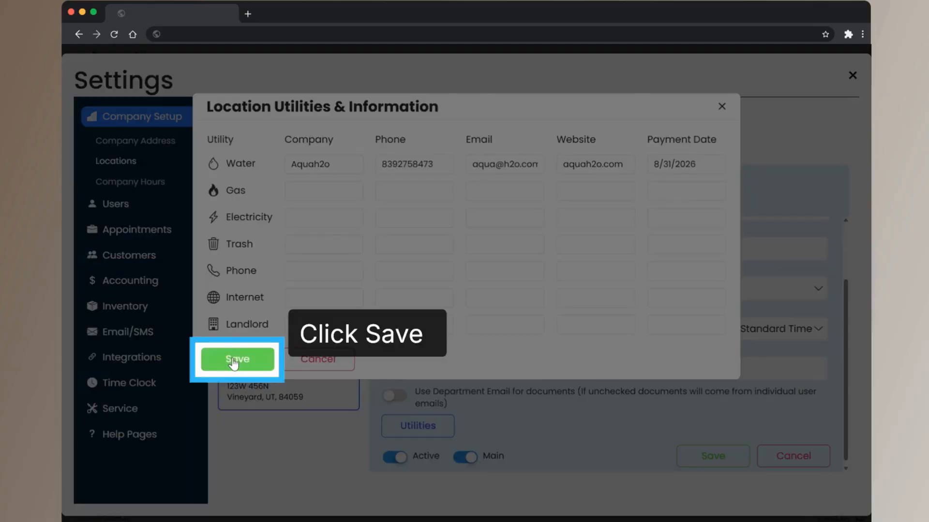
pyautogui.click(234, 361)
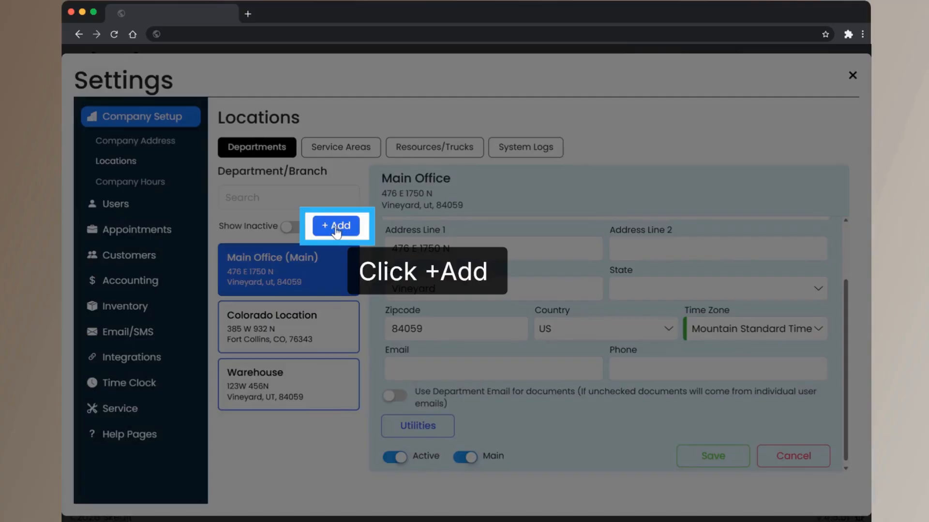
# Add a department named California Location, fill in its address, and set its time zone to Pacific Standard Time
pyautogui.click(336, 227)
pyautogui.write('Californi')
pyautogui.write('a Location')
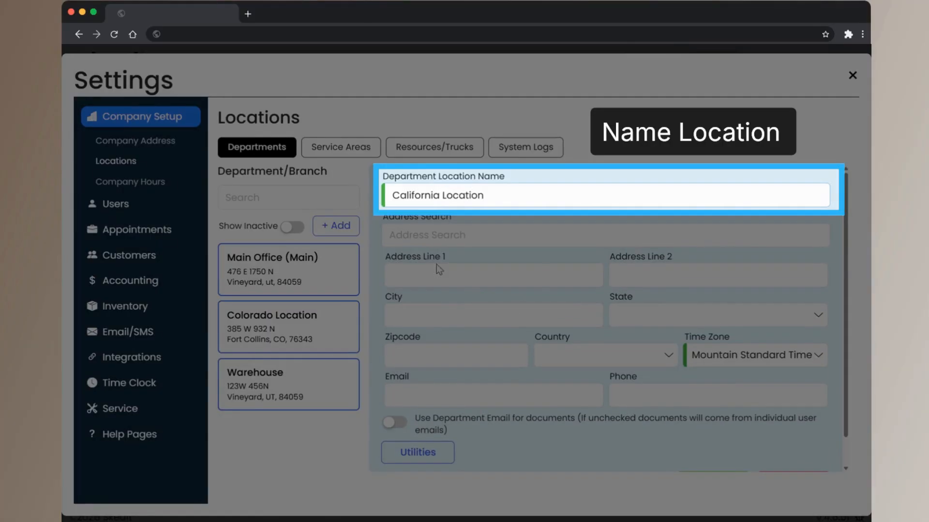
pyautogui.click(392, 276)
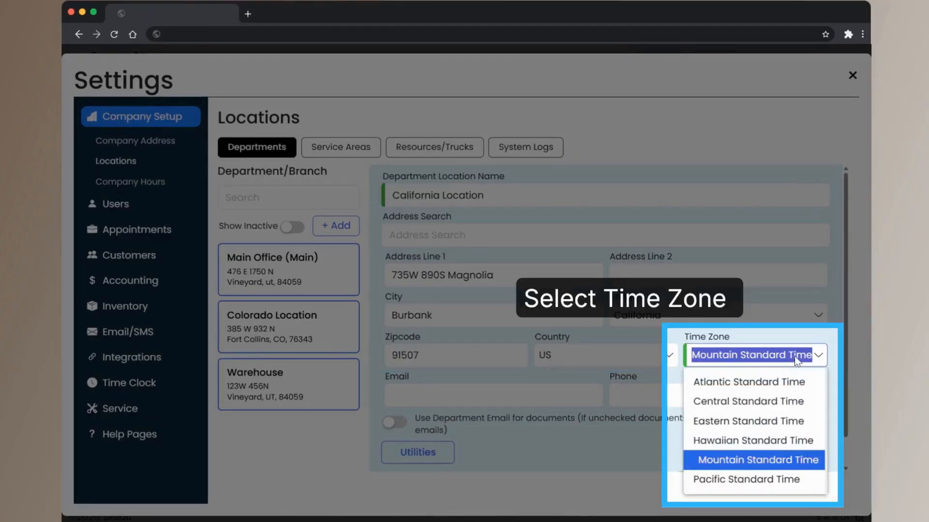
pyautogui.click(726, 484)
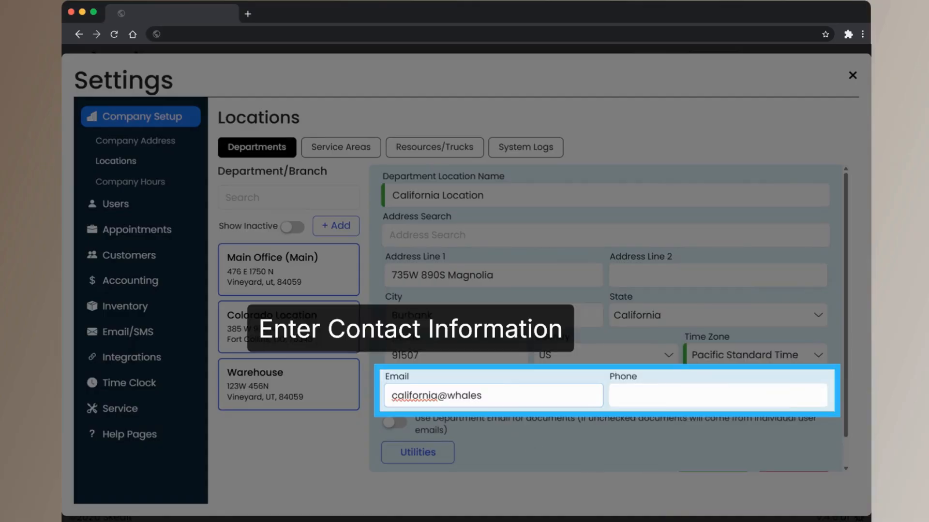
# Fill in the California Location's contact email and phone number and save the department
pyautogui.write('pool.com')
pyautogui.press('Tab')
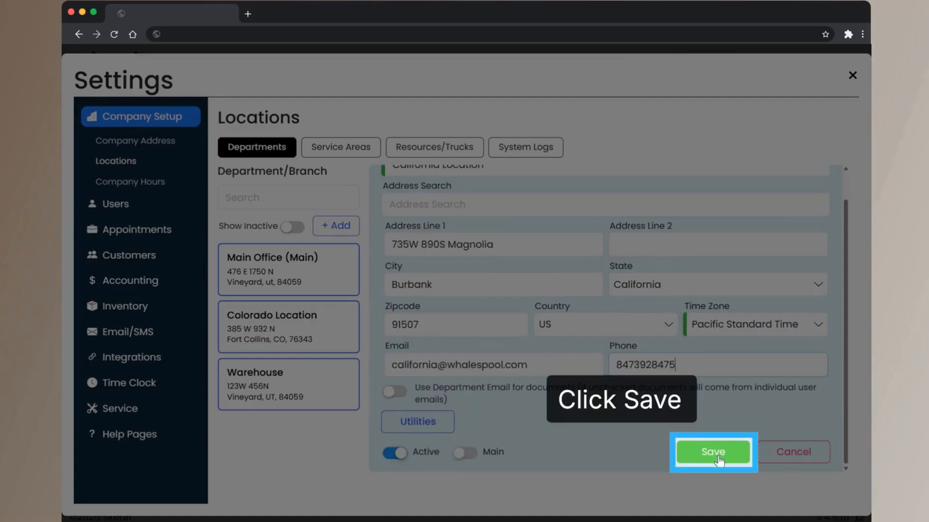
pyautogui.click(714, 454)
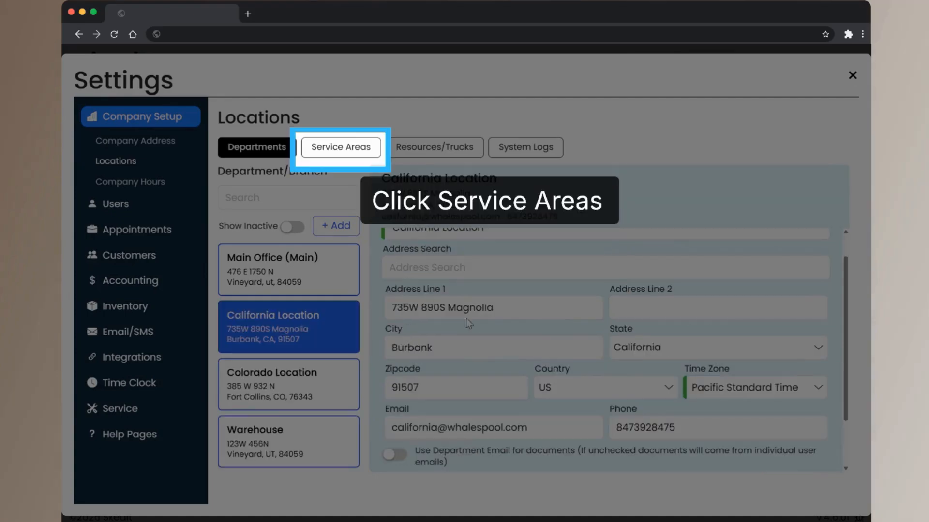
# Leave Settings, add California Location to the visible locations of the first listed user, and save that user
pyautogui.click(342, 148)
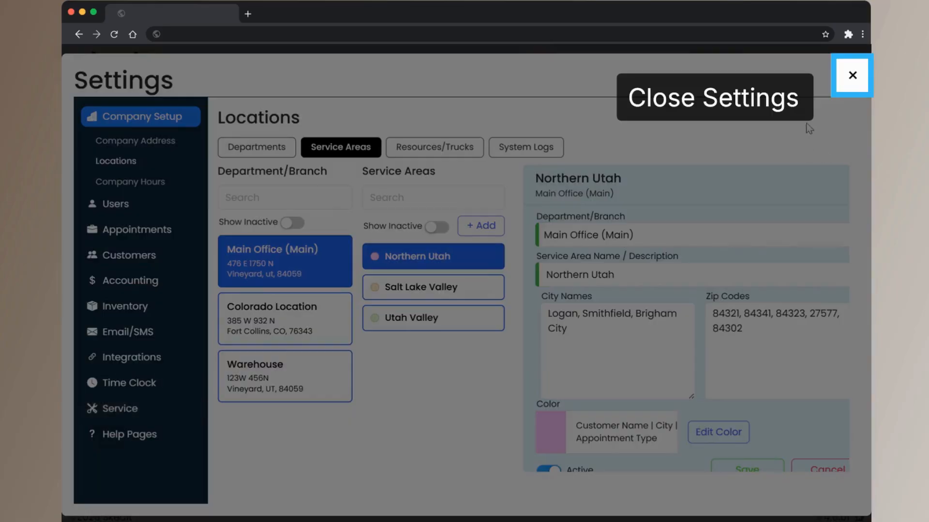
pyautogui.click(854, 82)
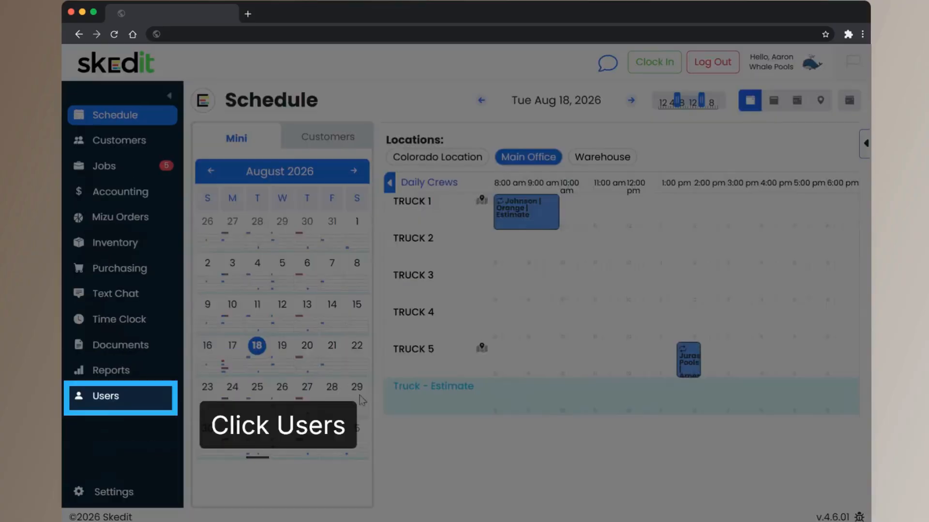
pyautogui.click(110, 400)
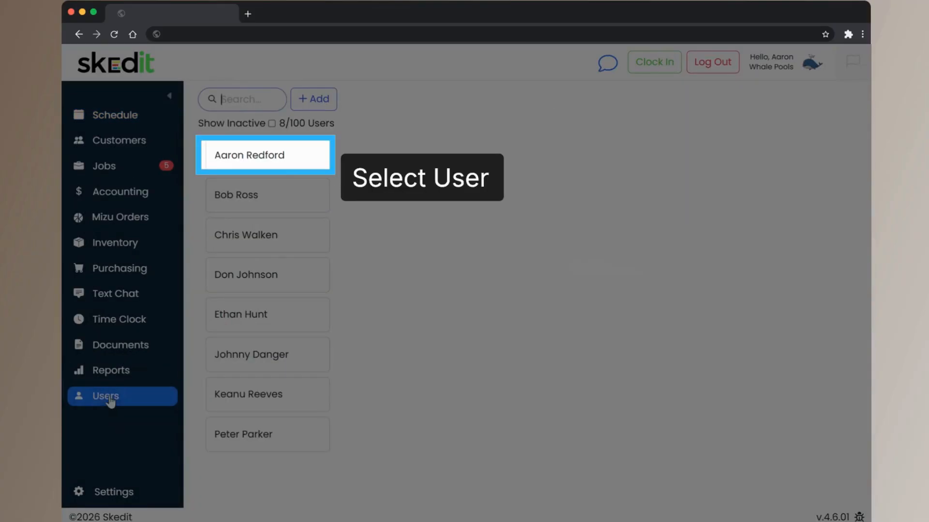
pyautogui.click(285, 167)
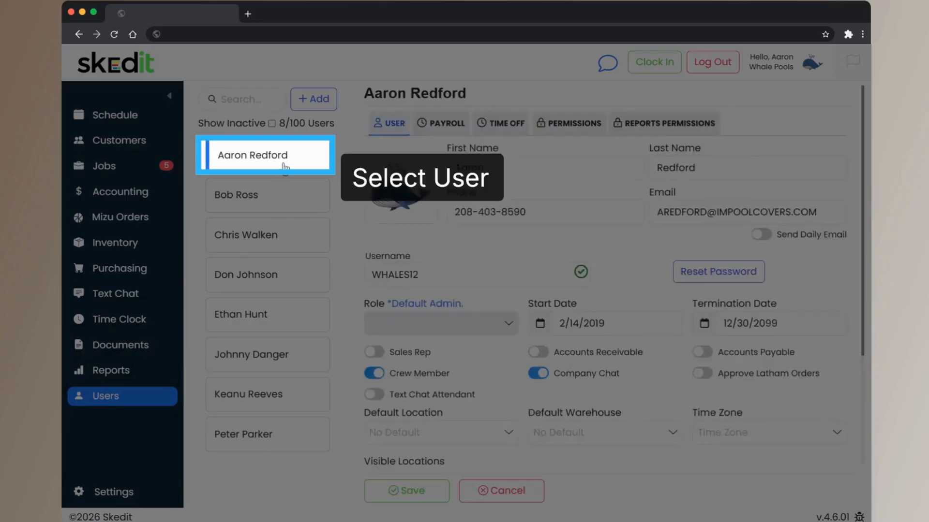
pyautogui.scroll(-2, 429, 338)
pyautogui.click(430, 379)
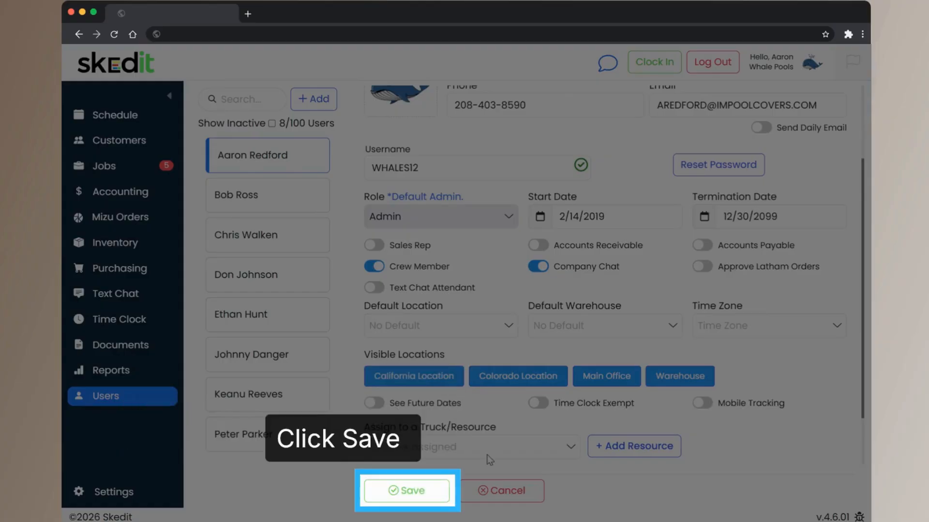
pyautogui.click(406, 493)
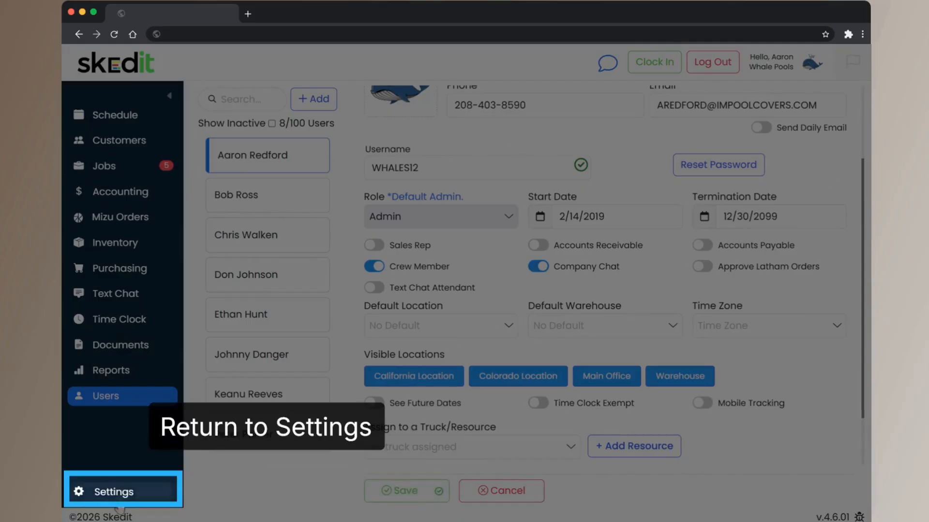
# Return to the company's Locations settings and select California Location under Service Areas
pyautogui.click(109, 492)
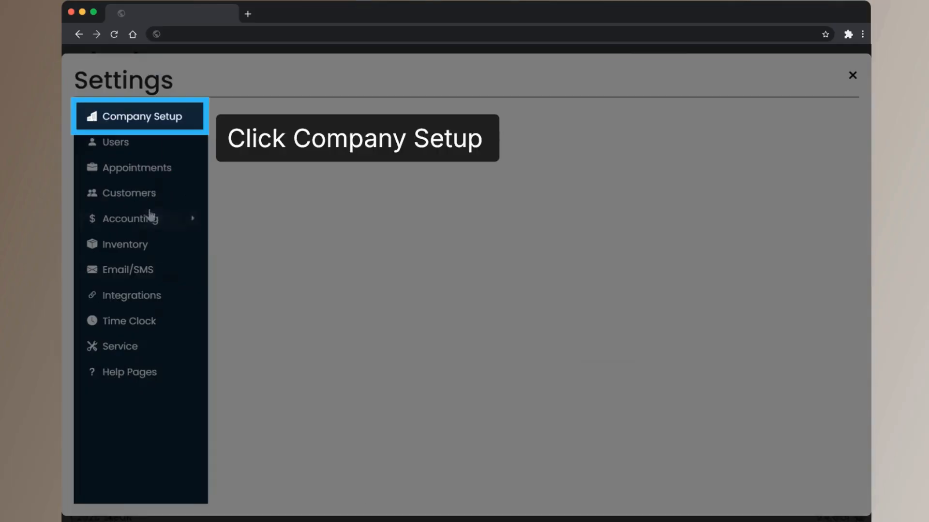
pyautogui.click(133, 118)
pyautogui.click(131, 166)
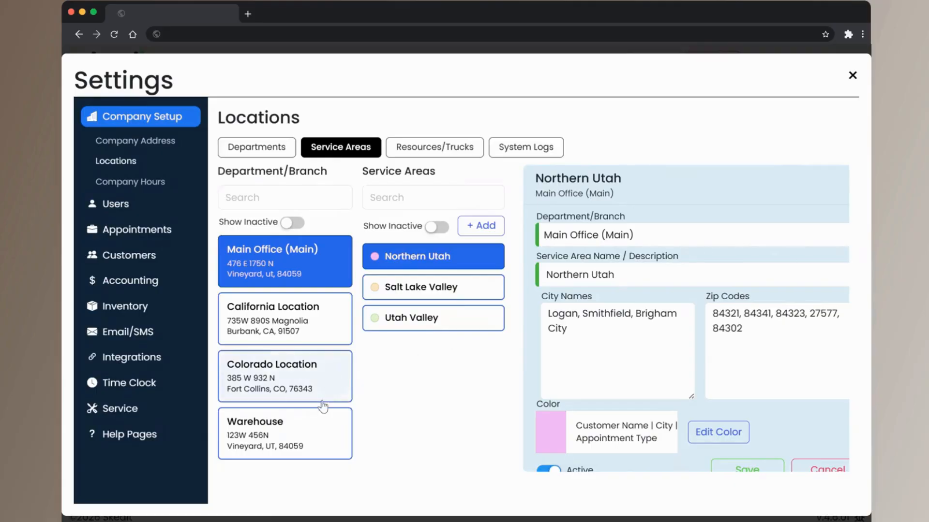
pyautogui.click(288, 324)
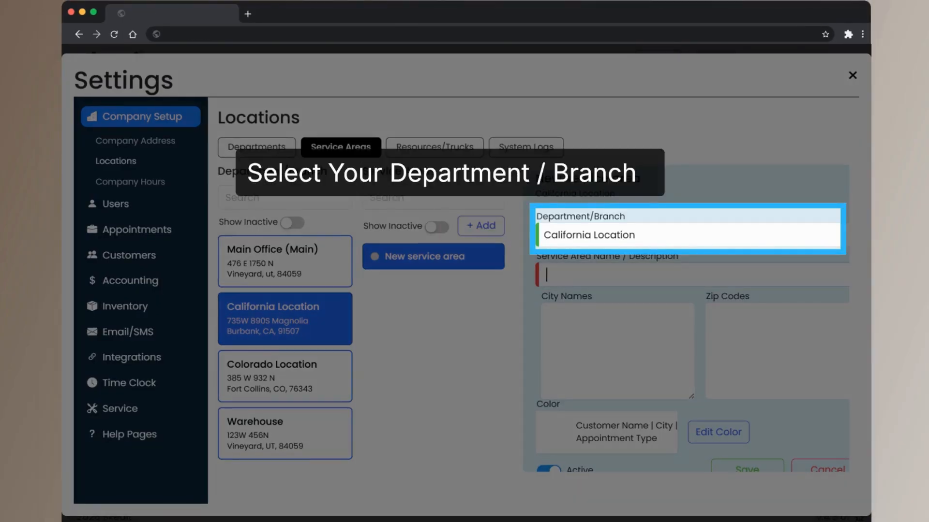
# Add a California service area named Central with cities Los Angeles, Anaheim and zip codes 92812, 93599, 90001
pyautogui.write('Central')
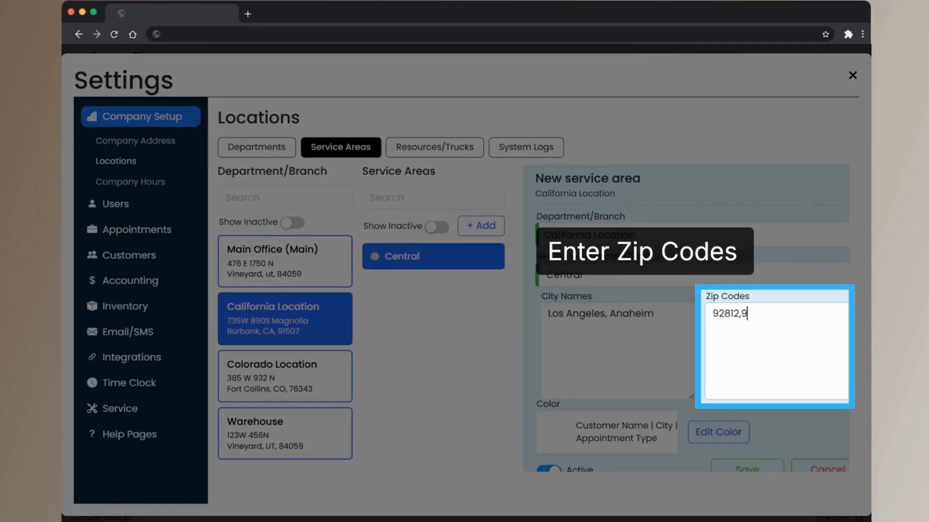
pyautogui.write('3599')
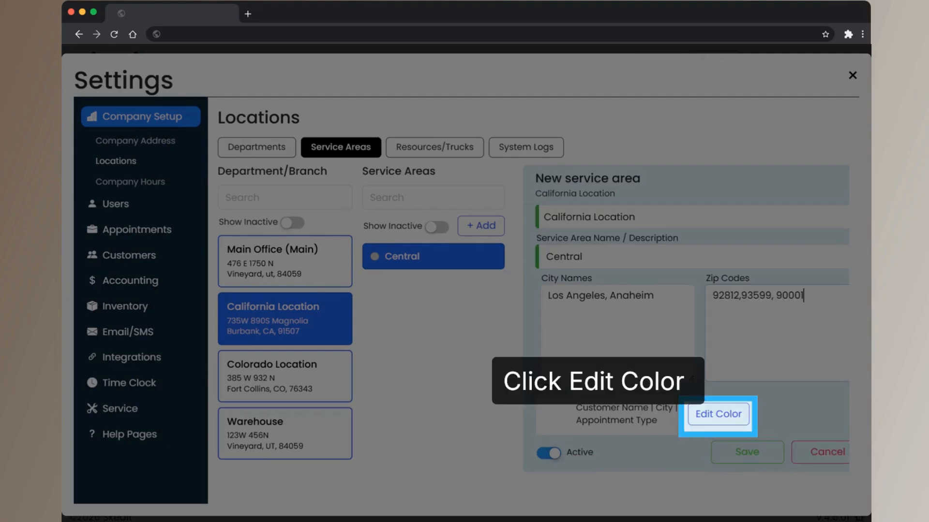
# Set the Central service area's color to Blaze and save the service area
pyautogui.click(717, 419)
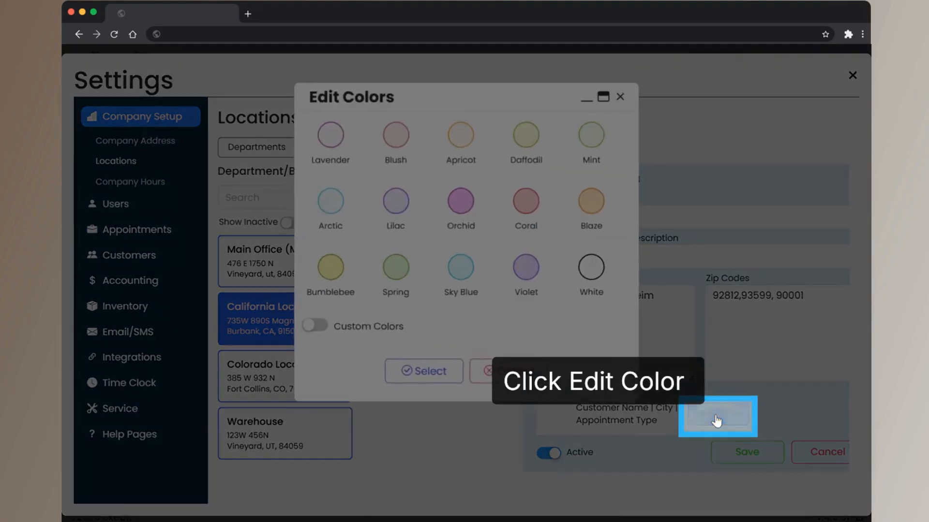
pyautogui.click(584, 205)
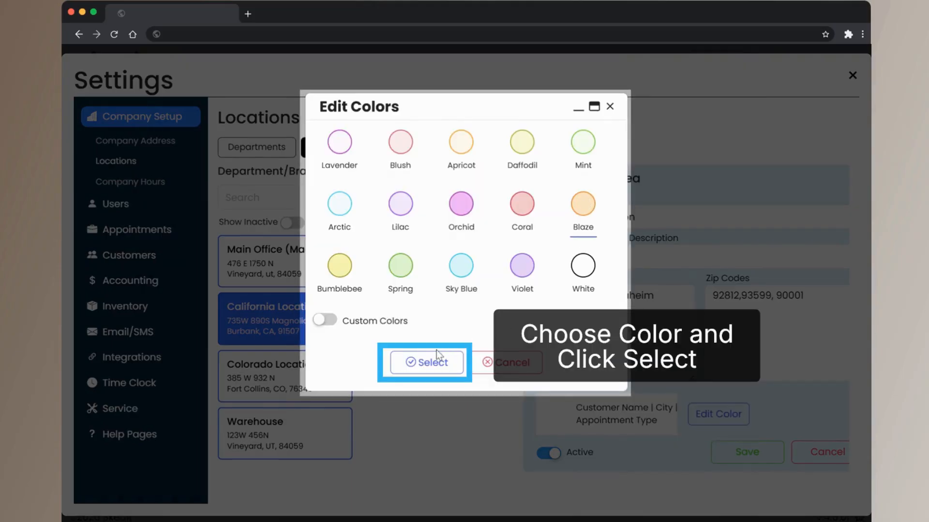
pyautogui.click(422, 364)
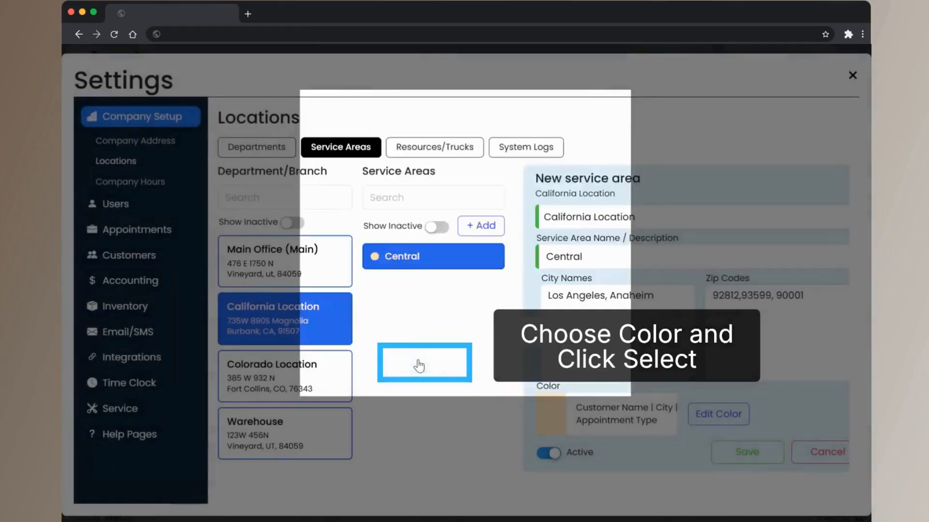
pyautogui.click(748, 471)
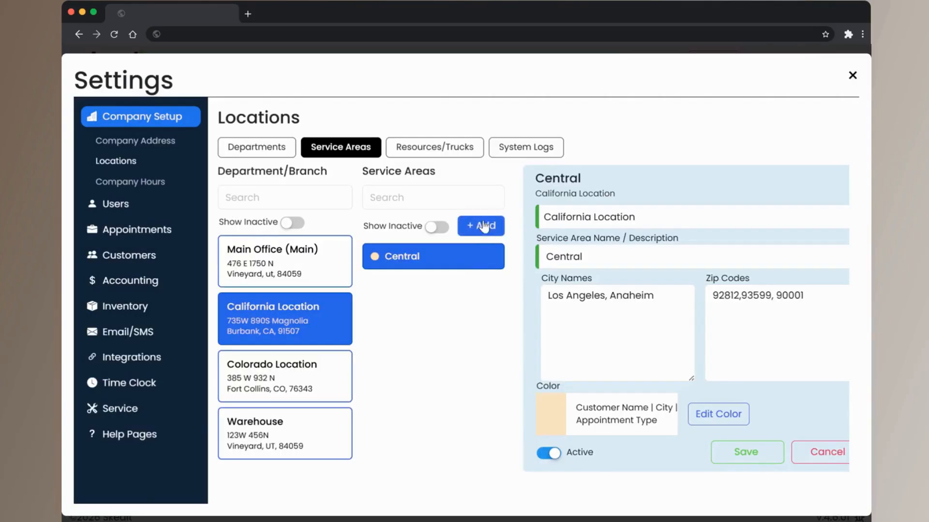
# Add another service area named Northern under California Location
pyautogui.click(482, 225)
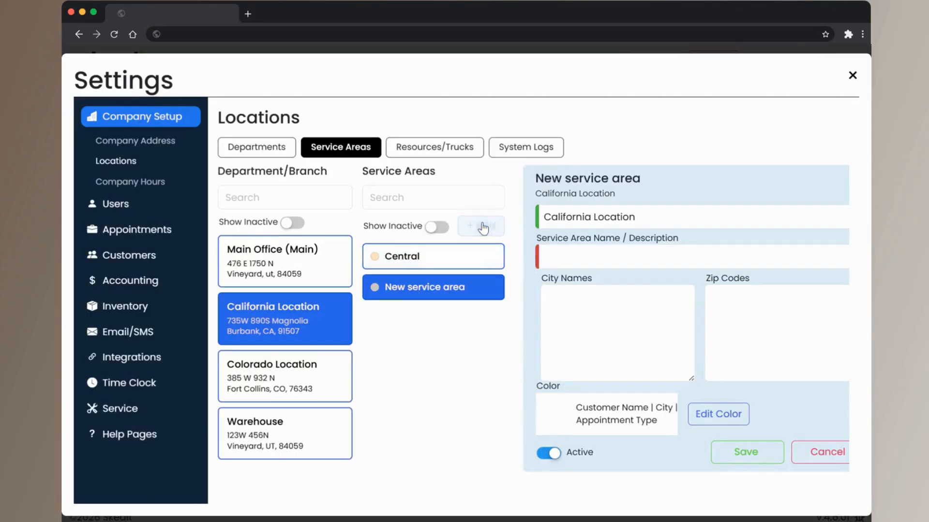
pyautogui.click(560, 240)
pyautogui.write('Northe')
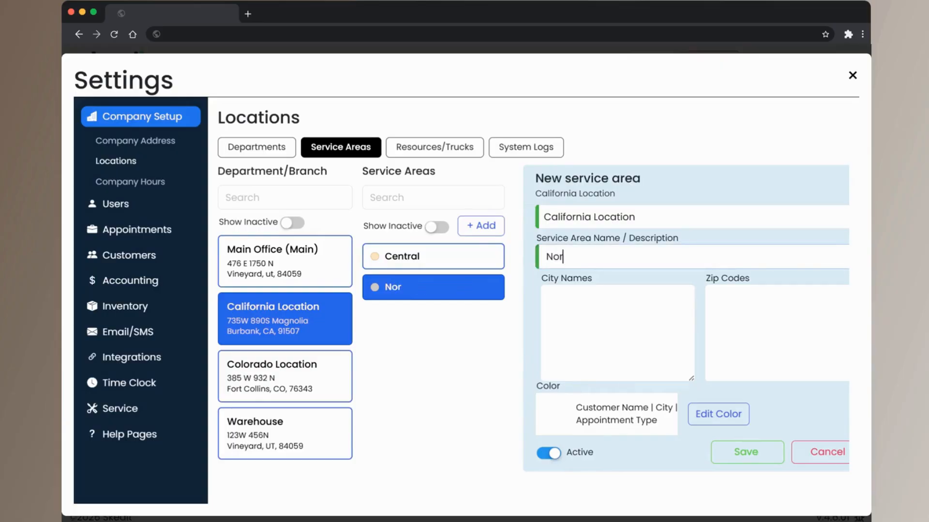
pyautogui.write('rn Utah')
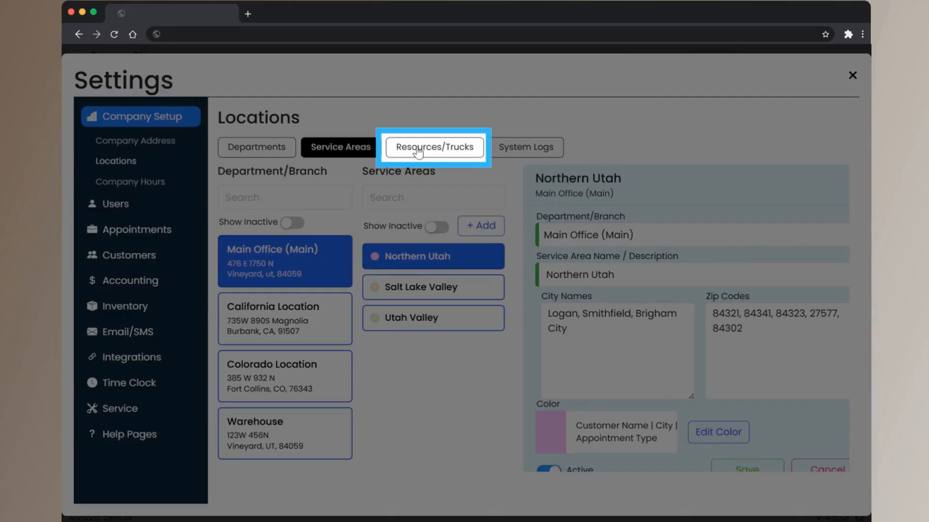
# Add a resource named Truck 1 to California Location under Resources/Trucks
pyautogui.click(418, 151)
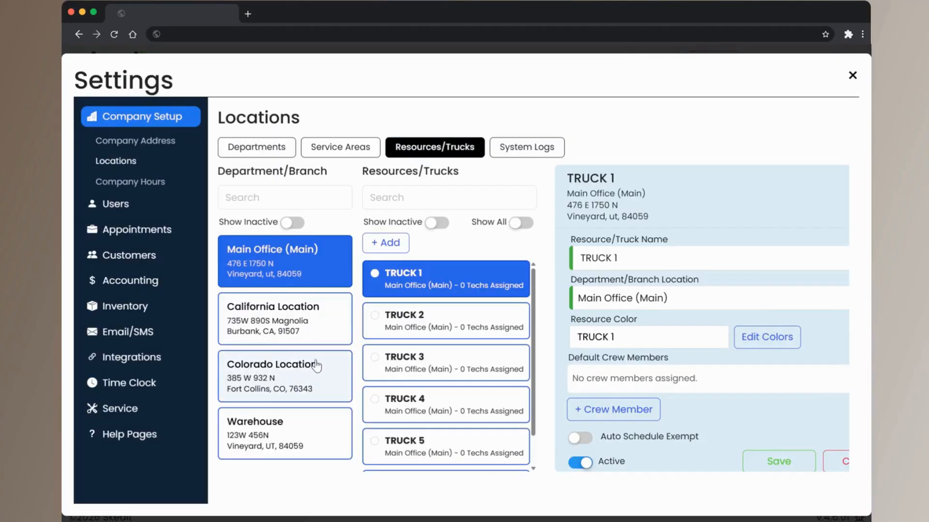
pyautogui.scroll(-1, 411, 369)
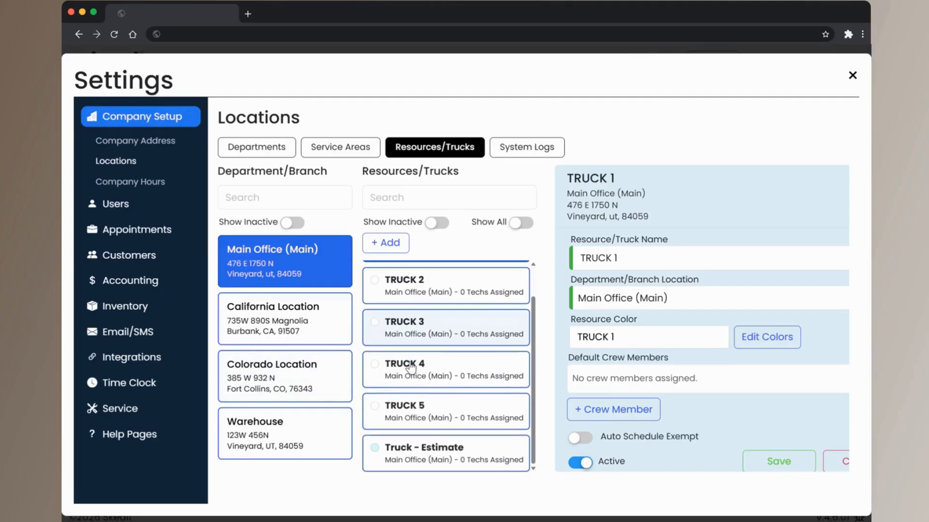
pyautogui.scroll(1, 411, 369)
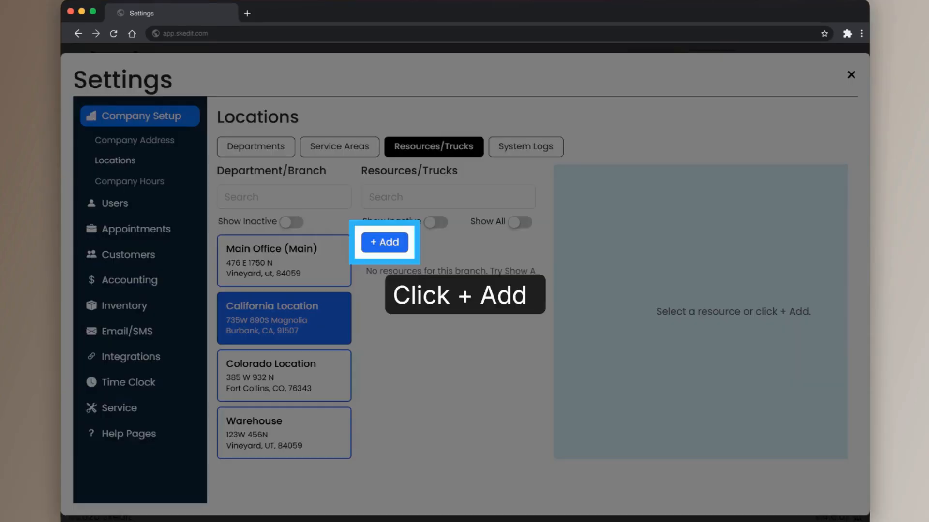
pyautogui.write('Truck 1')
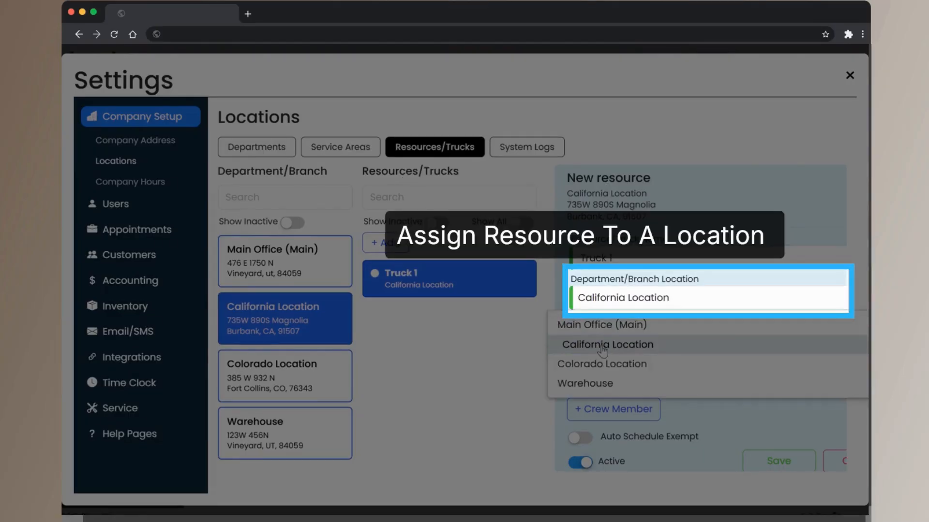
pyautogui.click(602, 346)
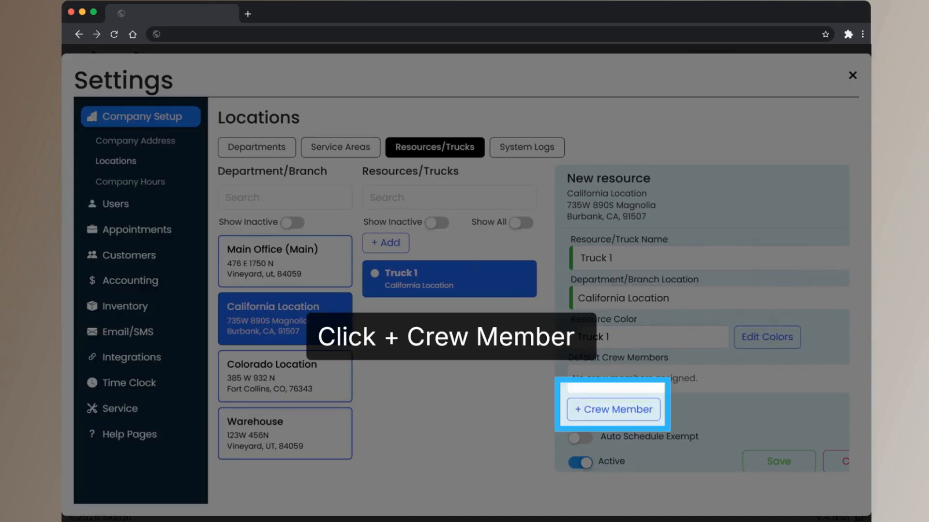
# Add the available user to the default crew members of California's Truck 1
pyautogui.scroll(-1, 707, 350)
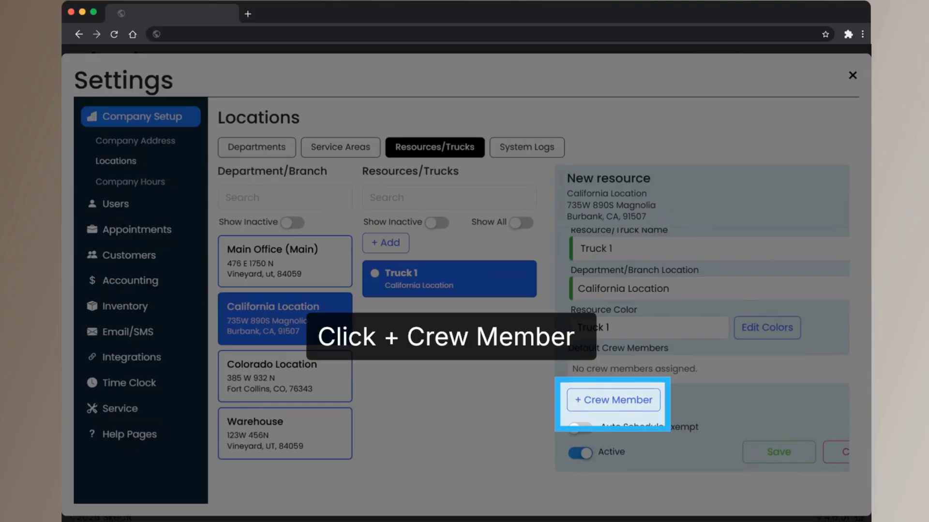
pyautogui.click(612, 400)
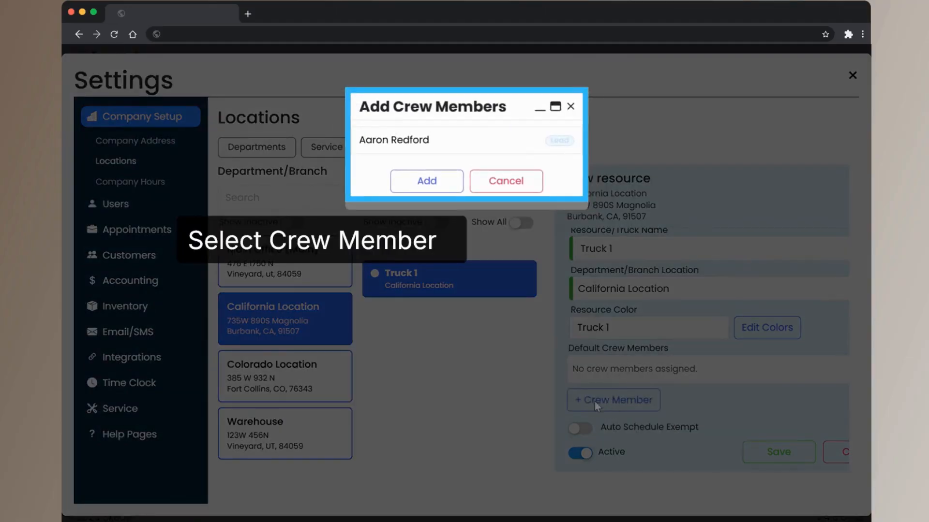
pyautogui.click(424, 144)
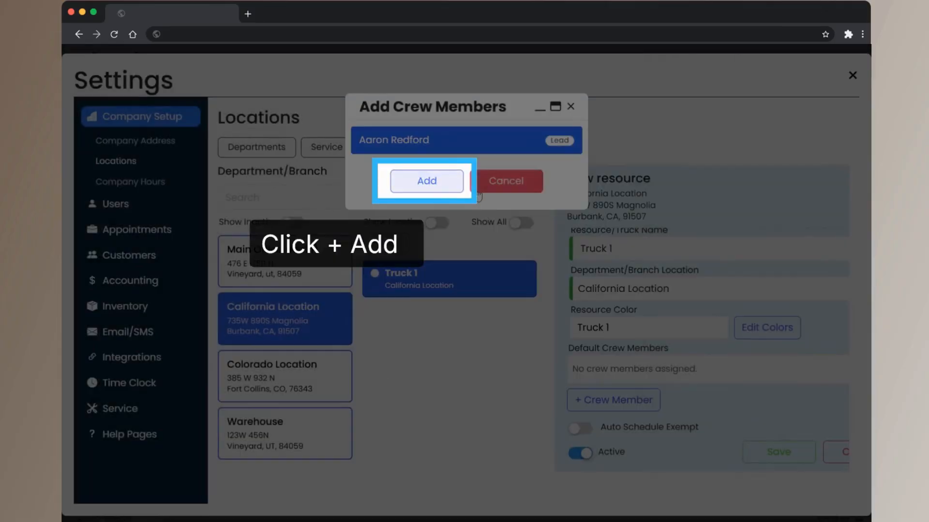
pyautogui.click(444, 184)
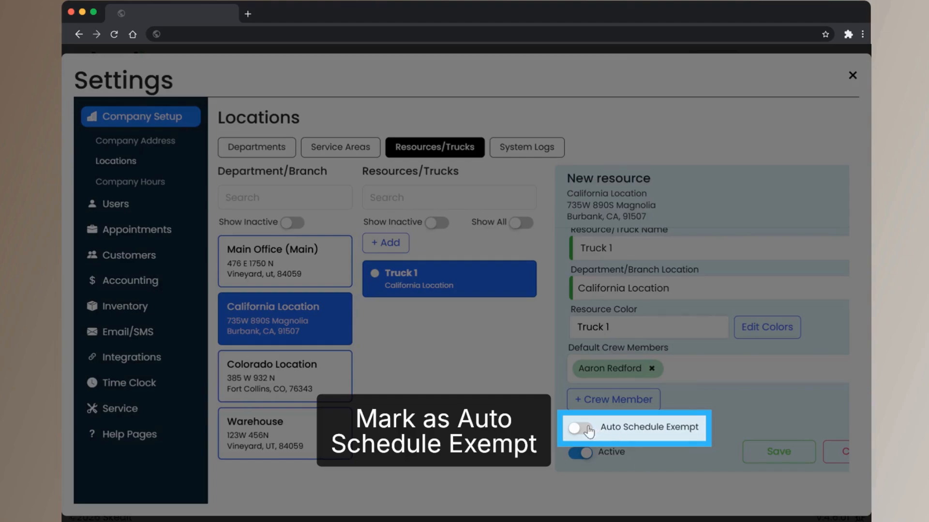
# Switch Auto Schedule Exempt on and back off for Truck 1, and save the resource
pyautogui.click(582, 431)
pyautogui.click(584, 433)
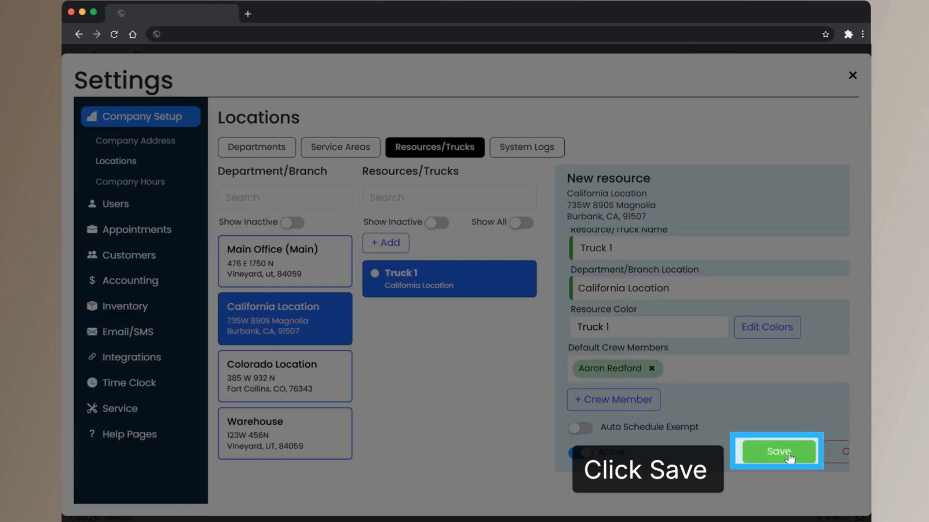
pyautogui.click(788, 454)
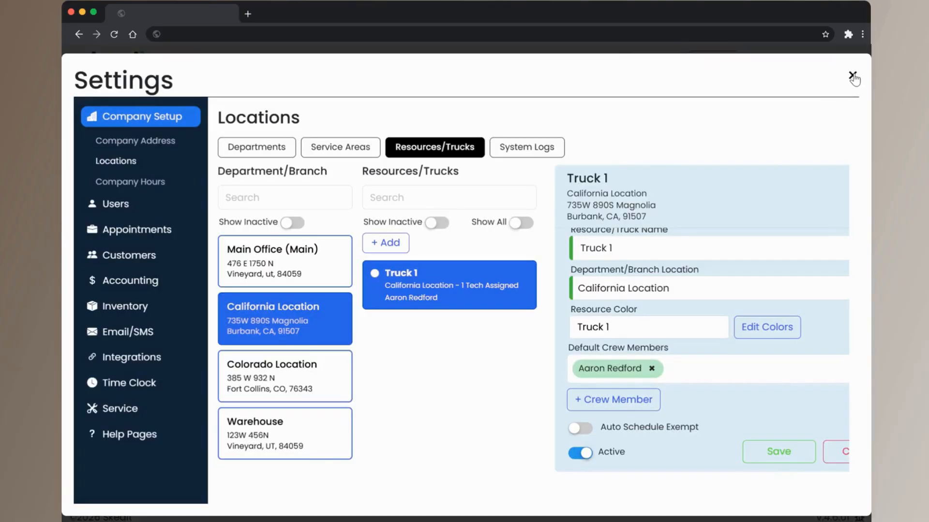
# Close Settings and display the schedule for California Location
pyautogui.click(852, 76)
pyautogui.click(126, 120)
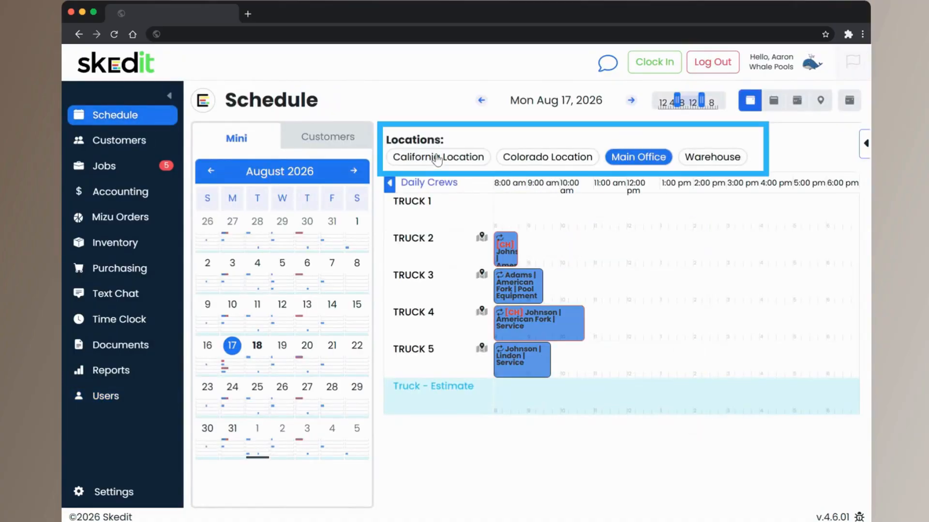
pyautogui.click(436, 157)
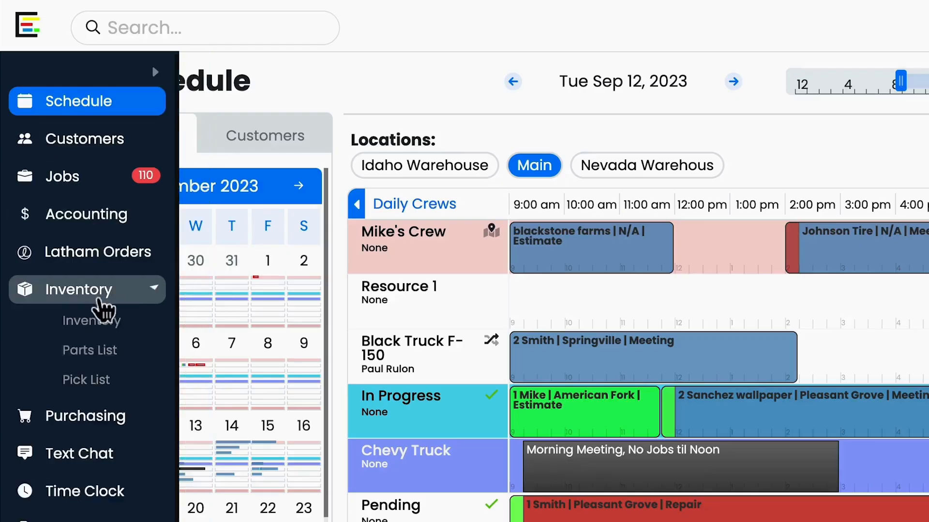
# Create a new inventory item with SKU 12345 and description "Part name"
pyautogui.click(102, 306)
pyautogui.click(289, 96)
pyautogui.click(593, 145)
pyautogui.write('12345')
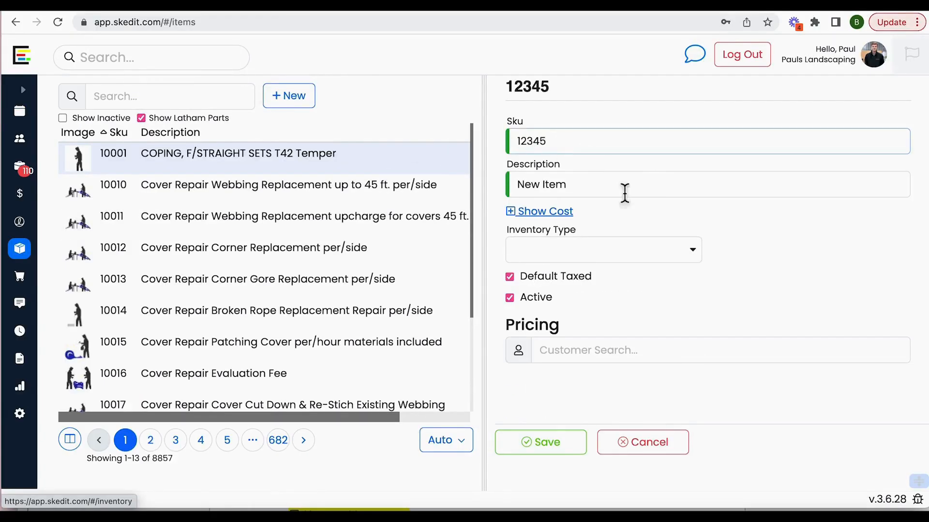
pyautogui.click(595, 194)
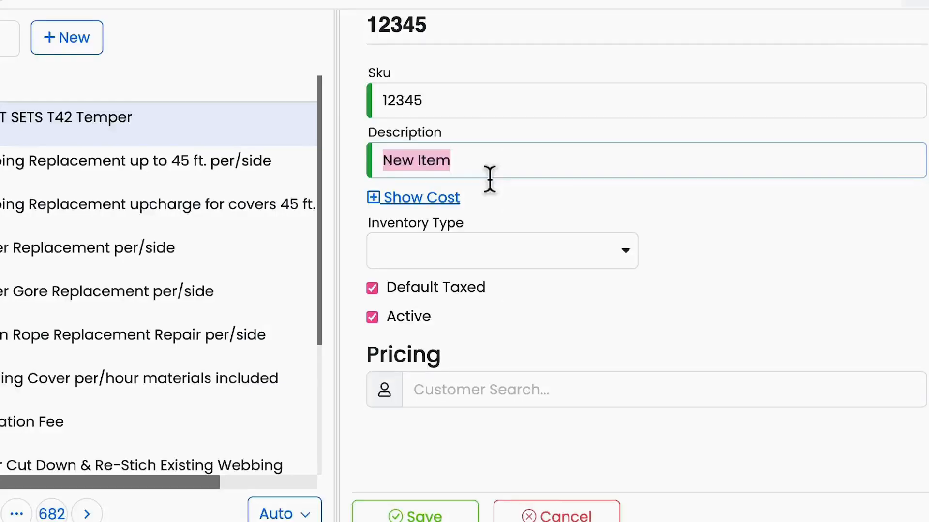
pyautogui.write('Part name')
# Show the cost of item 12345 and open it for editing
pyautogui.click(419, 198)
pyautogui.click(609, 242)
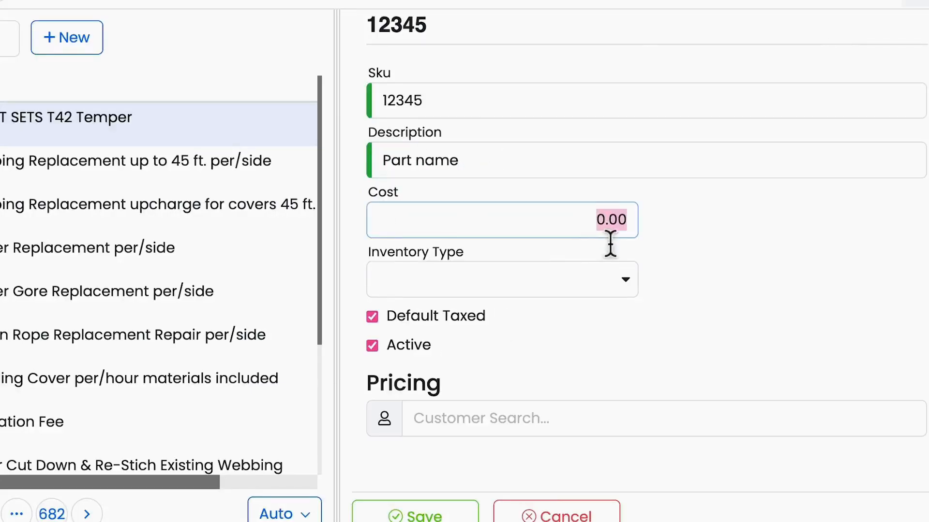